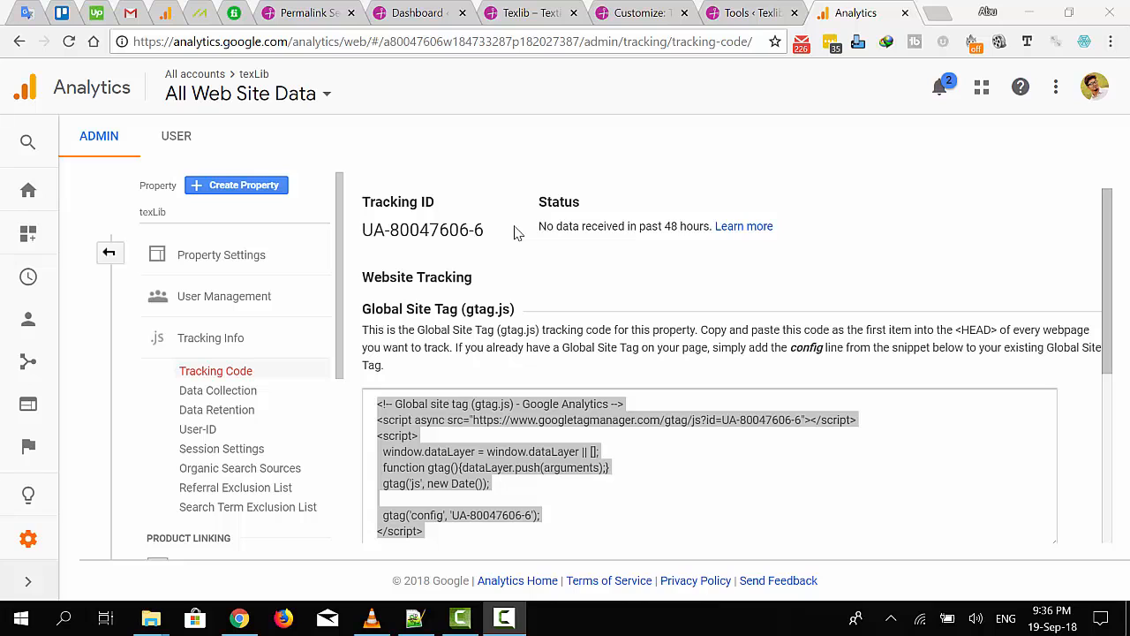
# Copy the complete Global Site Tag (gtag.js) code of the texLib property.
pyautogui.scroll(-3, 479, 393)
pyautogui.scroll(2, 479, 388)
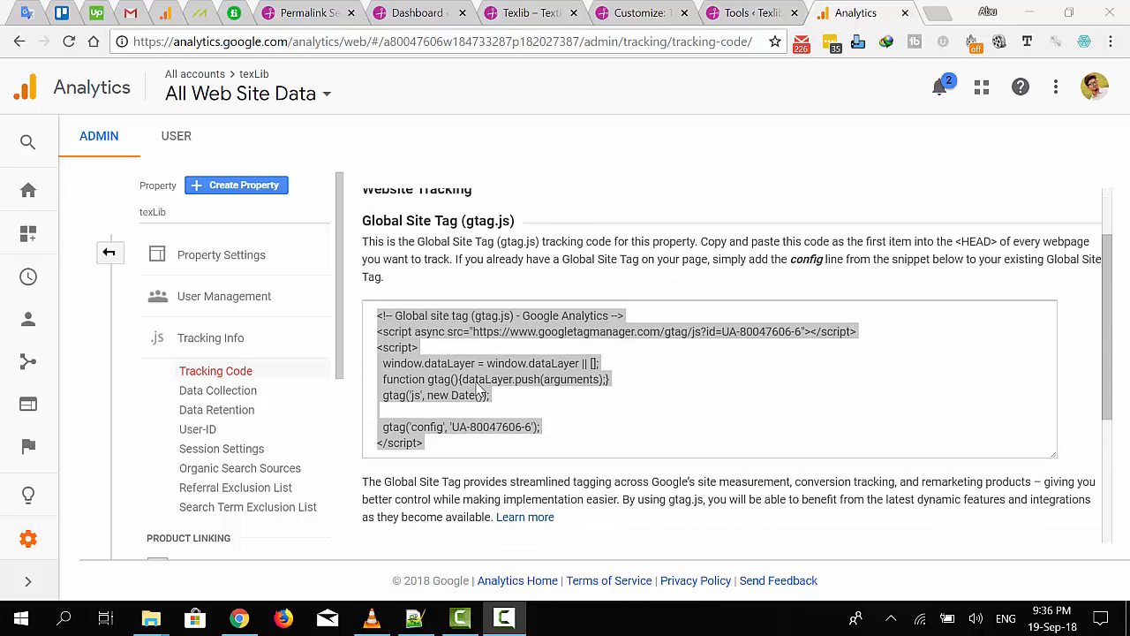
pyautogui.scroll(2, 479, 389)
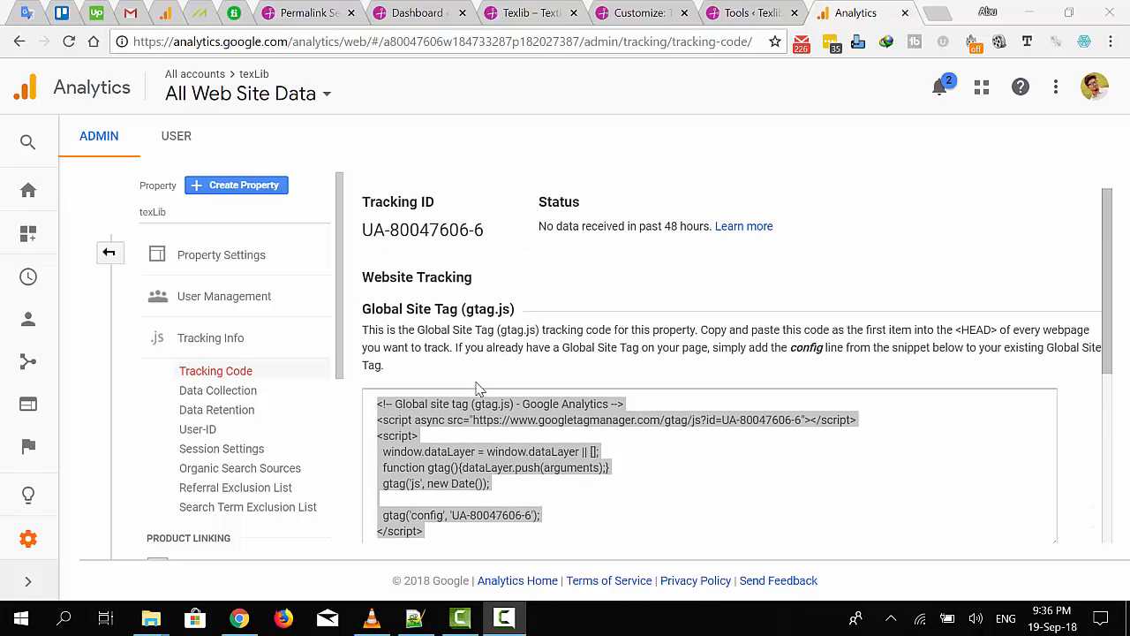
pyautogui.scroll(-2, 468, 393)
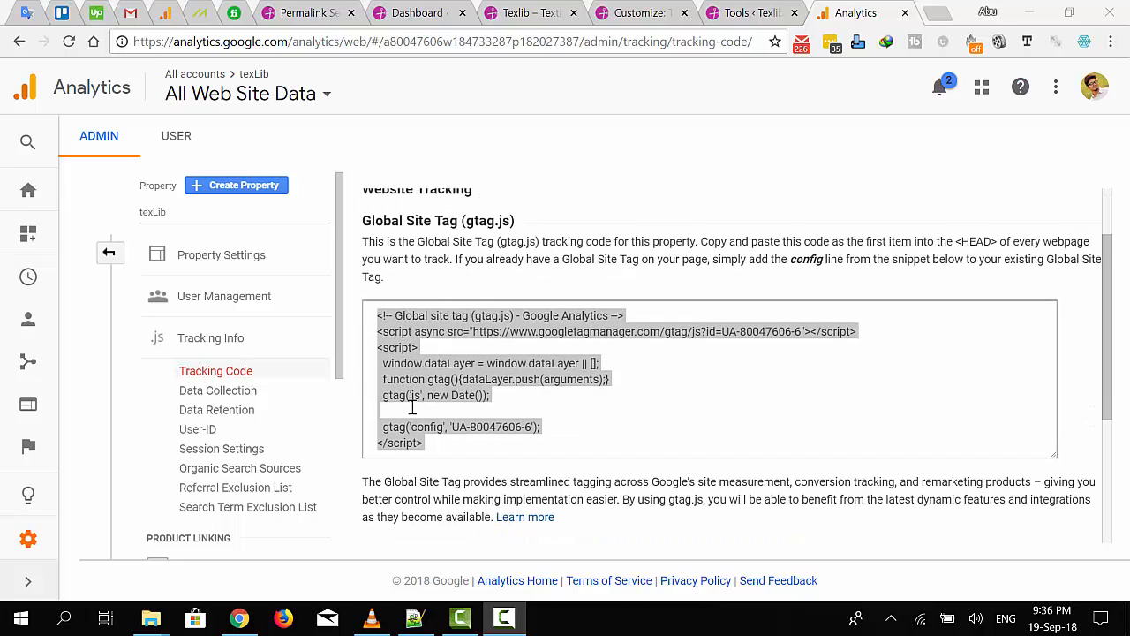
pyautogui.scroll(-1, 437, 381)
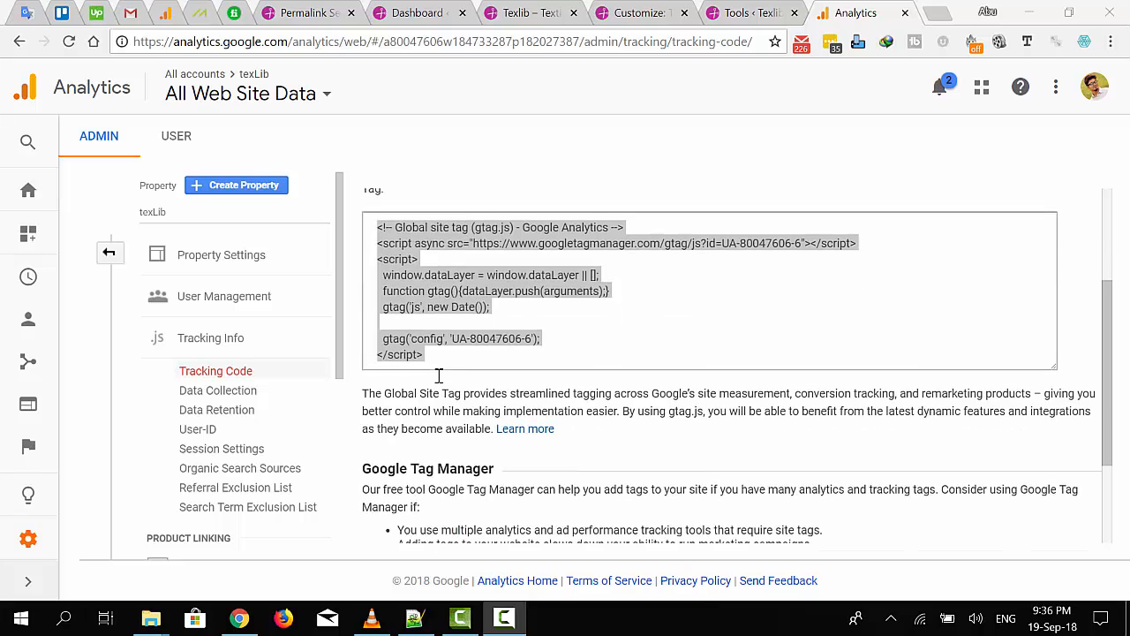
pyautogui.scroll(1, 438, 375)
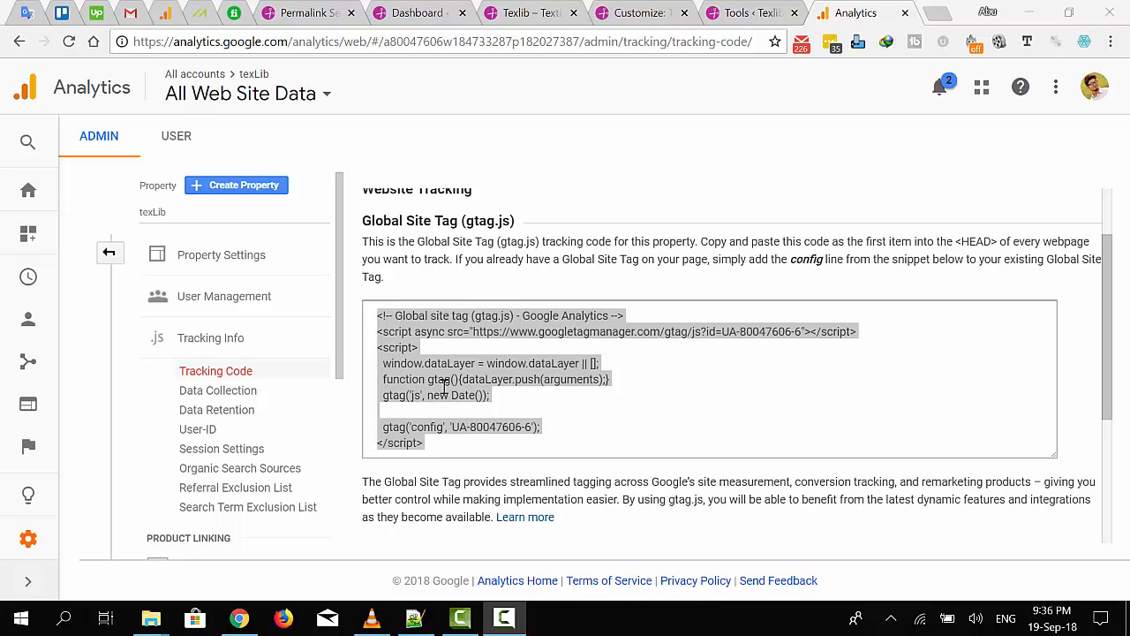
pyautogui.scroll(1, 472, 386)
pyautogui.scroll(-1, 473, 385)
pyautogui.click(440, 385)
pyautogui.rightClick(441, 387)
pyautogui.click(491, 391)
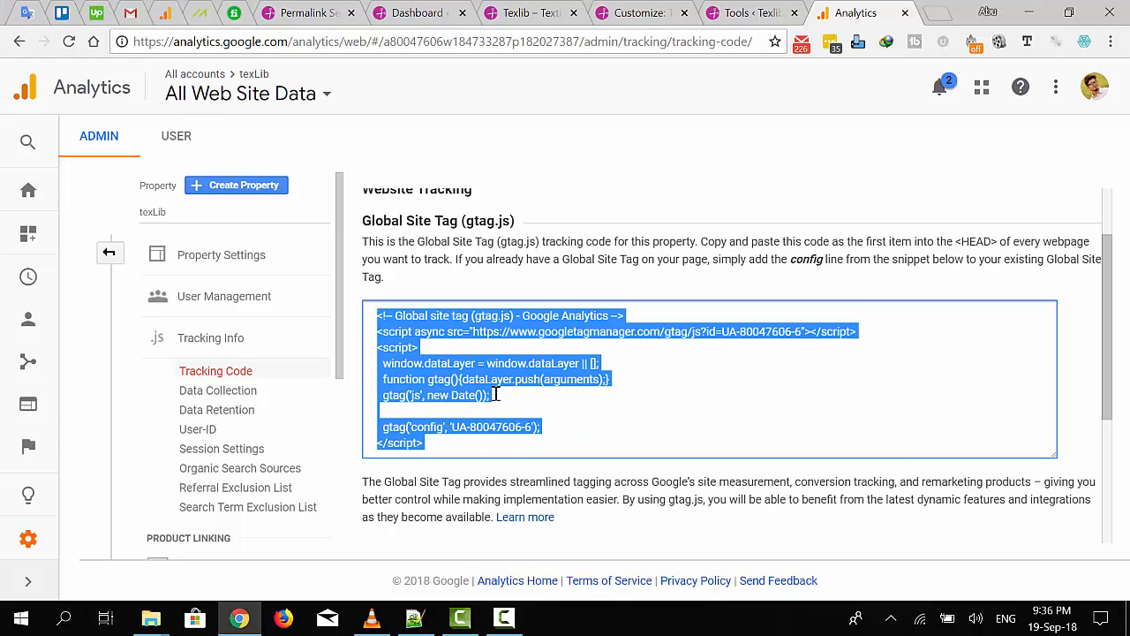
pyautogui.scroll(1, 492, 391)
pyautogui.scroll(1, 492, 391)
pyautogui.scroll(-2, 450, 353)
pyautogui.scroll(2, 450, 354)
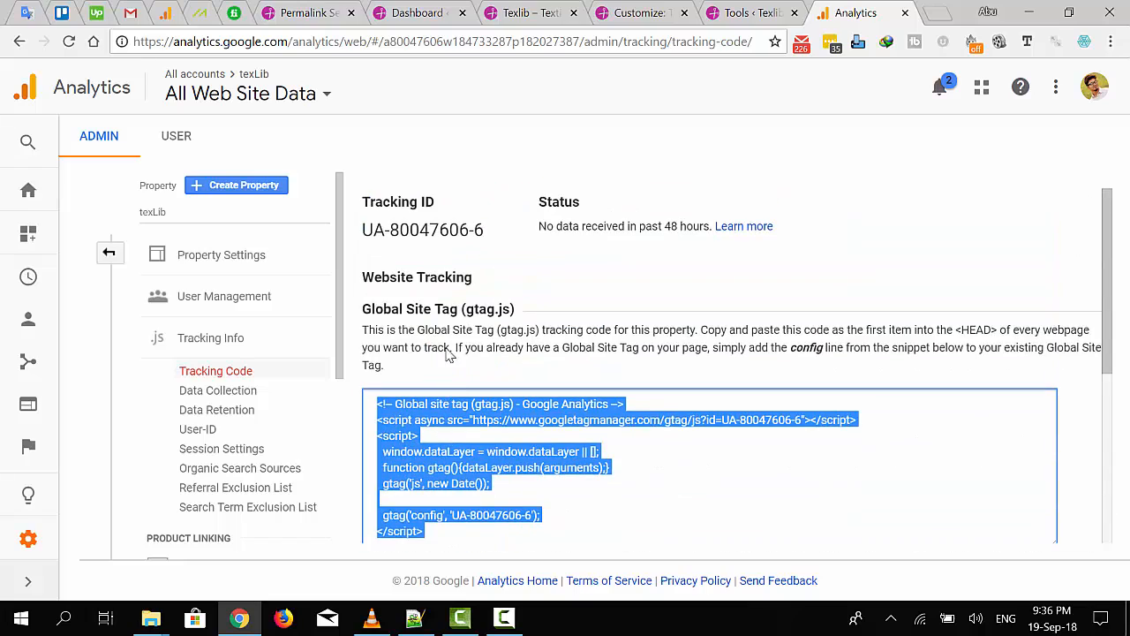
# Switch to the Texlib WordPress admin and open the theme file editor for the Paperio theme.
pyautogui.click(289, 8)
pyautogui.scroll(-2, 111, 432)
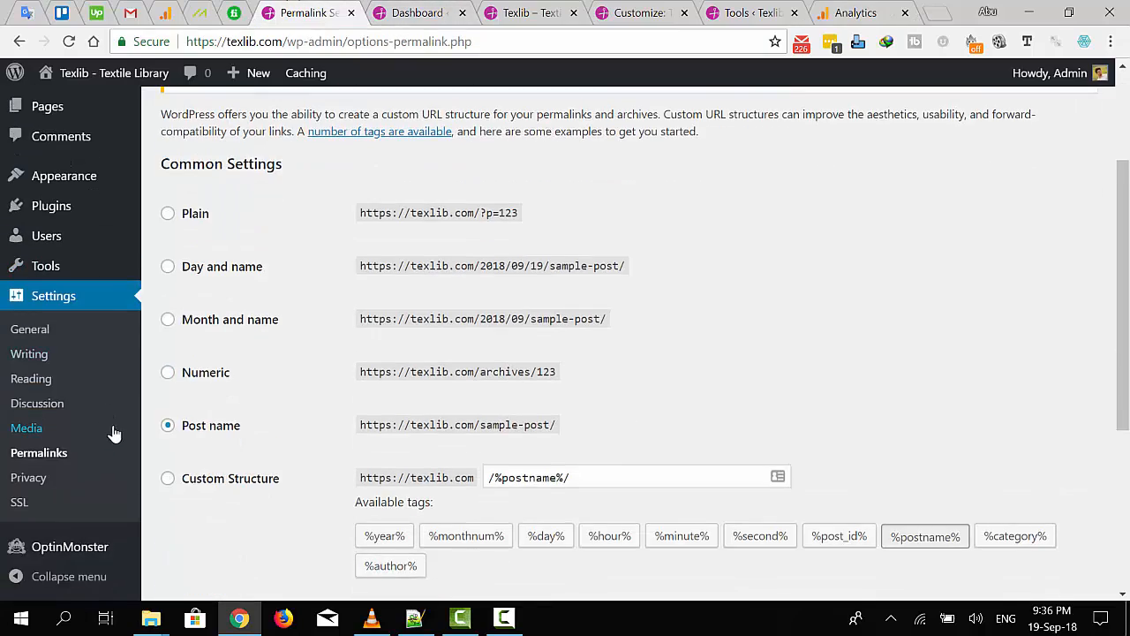
pyautogui.scroll(2, 69, 364)
pyautogui.scroll(-3, 27, 380)
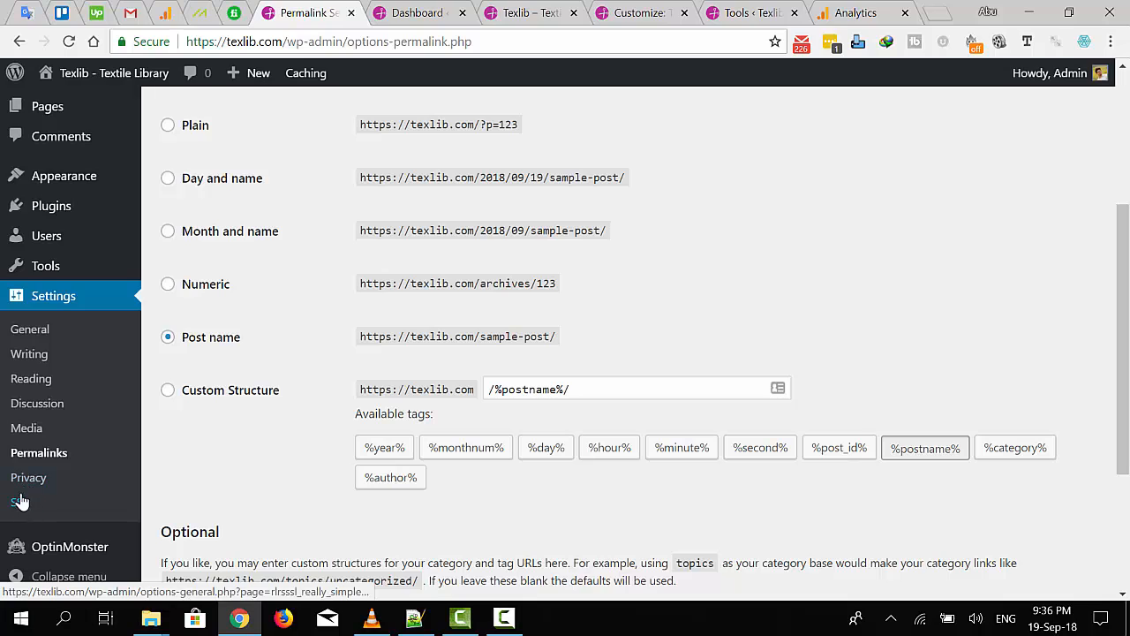
pyautogui.moveTo(76, 185)
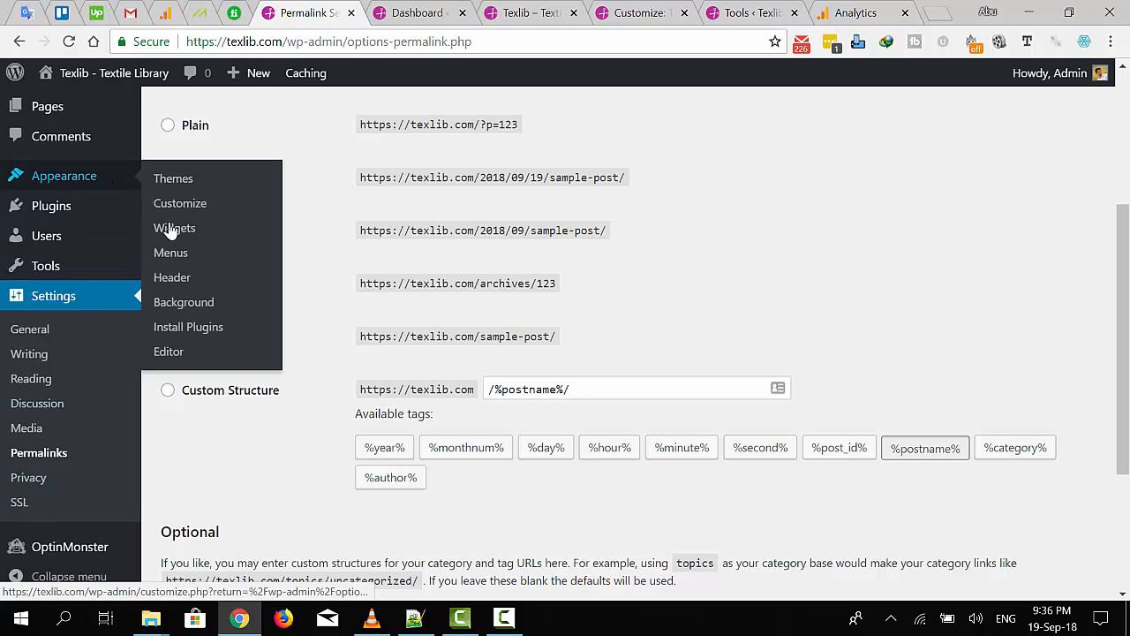
pyautogui.click(168, 360)
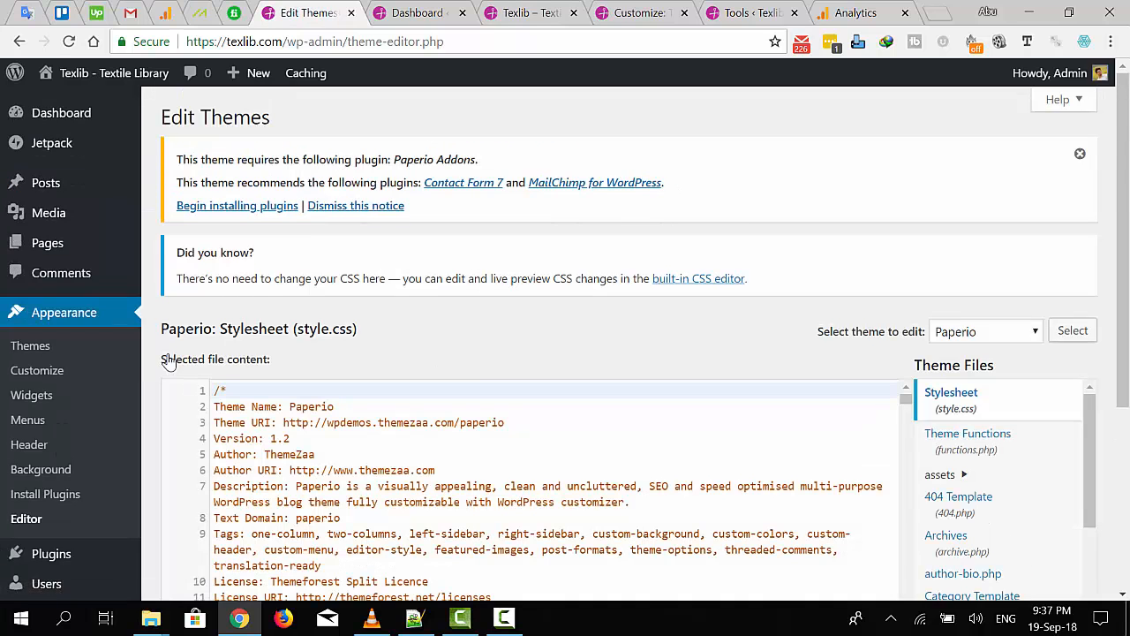
# Open the Theme Header file (header.php) of the Paperio theme for editing.
pyautogui.scroll(-2, 477, 354)
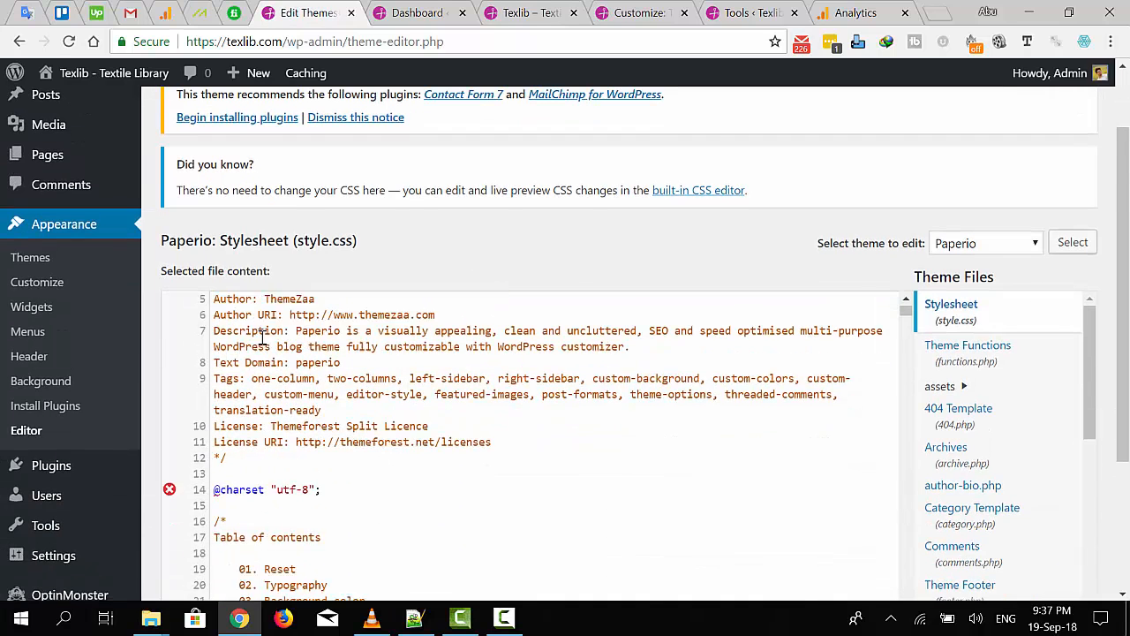
pyautogui.scroll(2, 411, 323)
pyautogui.scroll(-1, 344, 264)
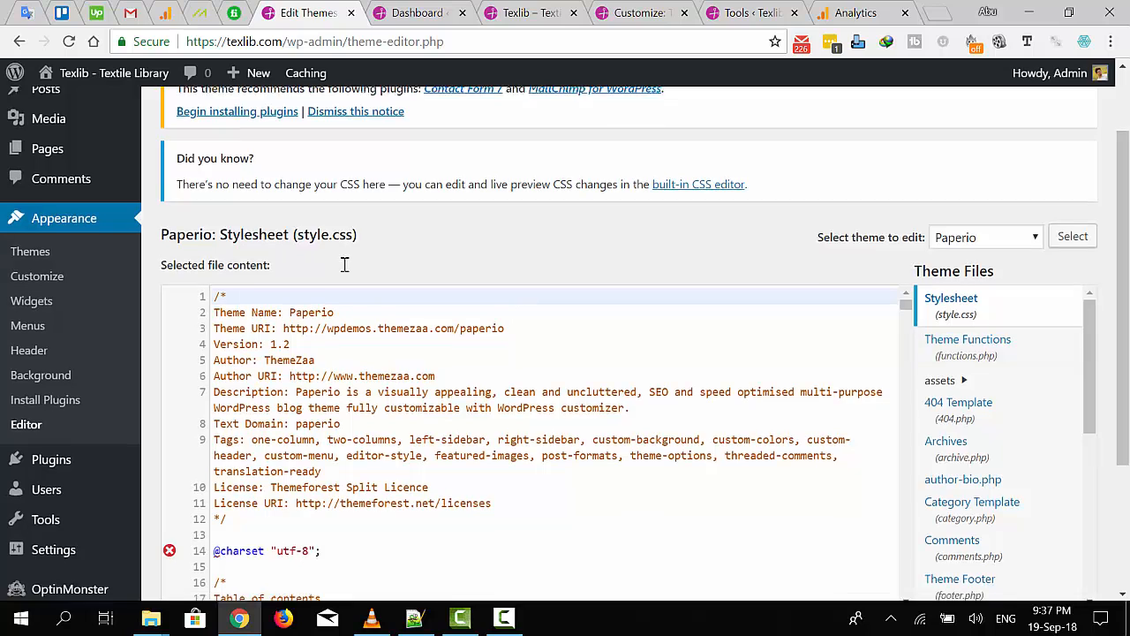
pyautogui.scroll(-3, 353, 291)
pyautogui.scroll(2, 359, 312)
pyautogui.scroll(2, 980, 212)
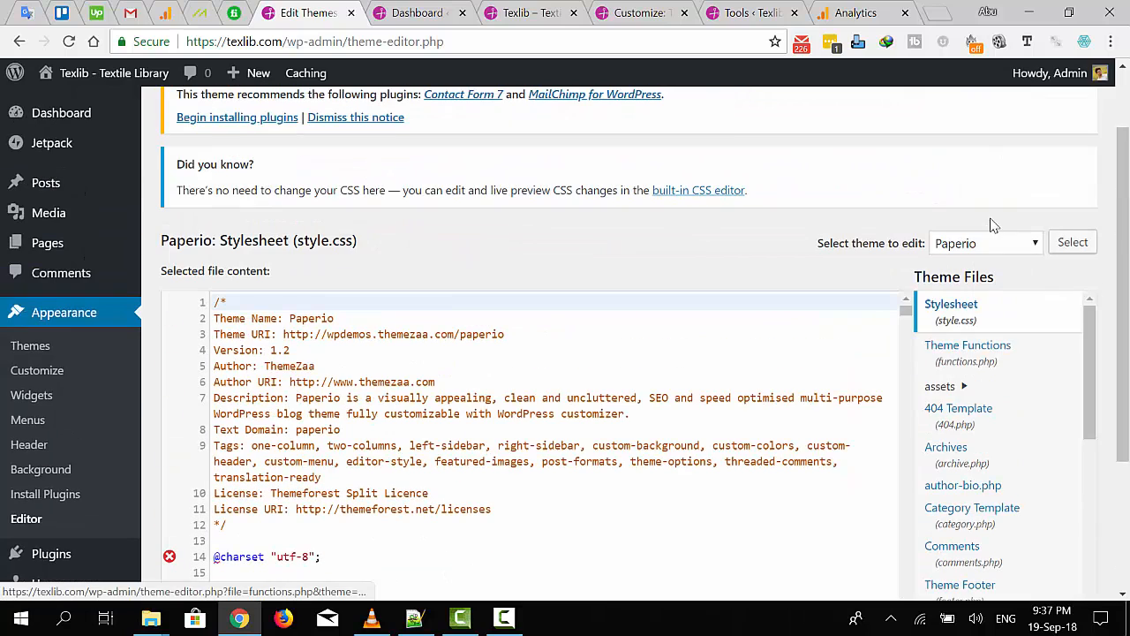
pyautogui.scroll(-2, 972, 360)
pyautogui.scroll(1, 991, 396)
pyautogui.scroll(-1, 985, 423)
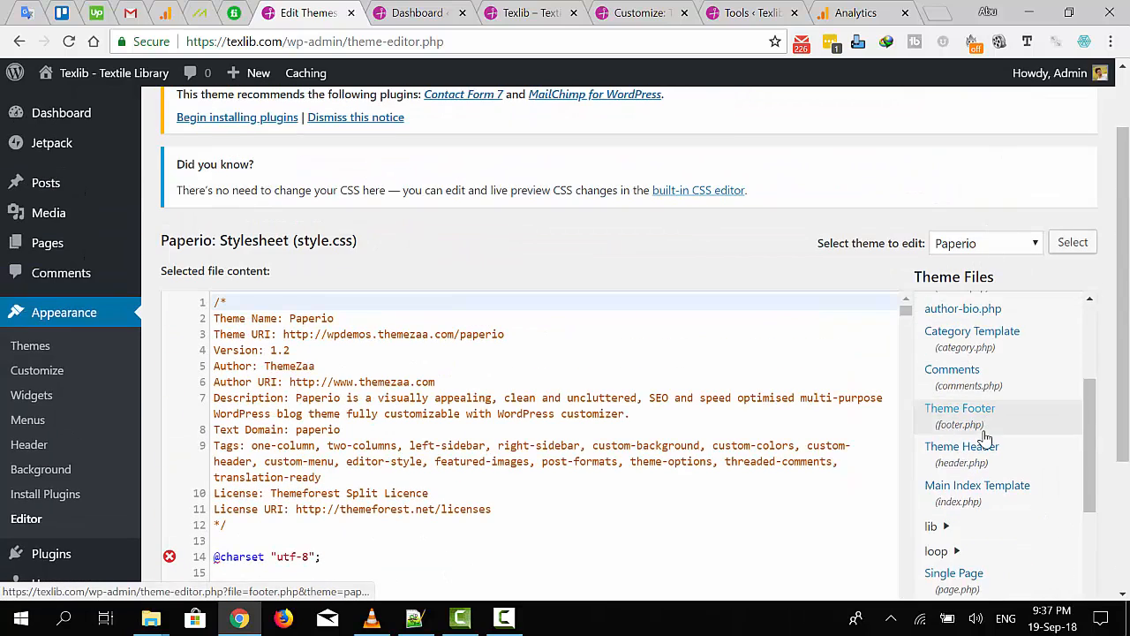
pyautogui.scroll(-1, 985, 437)
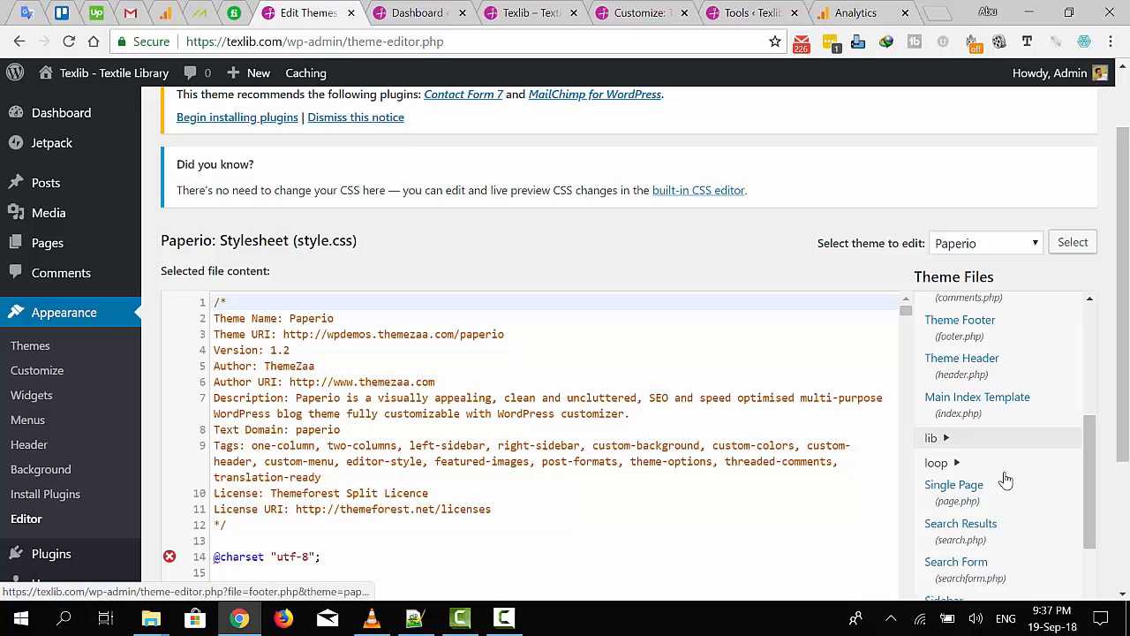
pyautogui.click(983, 371)
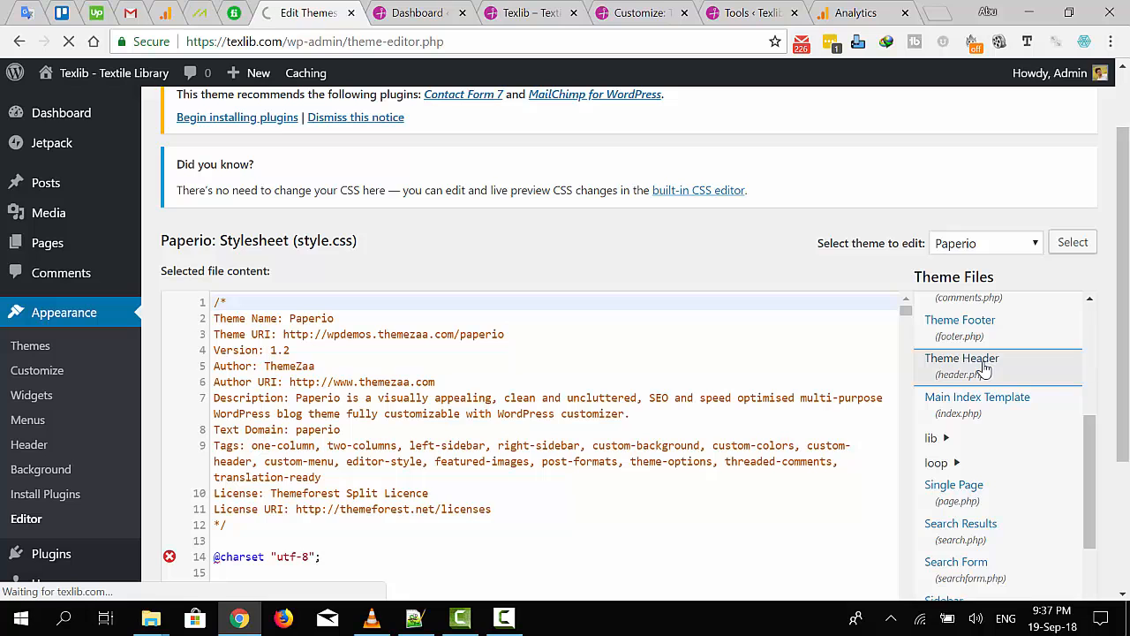
# Paste the copied Google Analytics global site tag on a new line directly after the opening <head> tag.
pyautogui.scroll(-1, 263, 438)
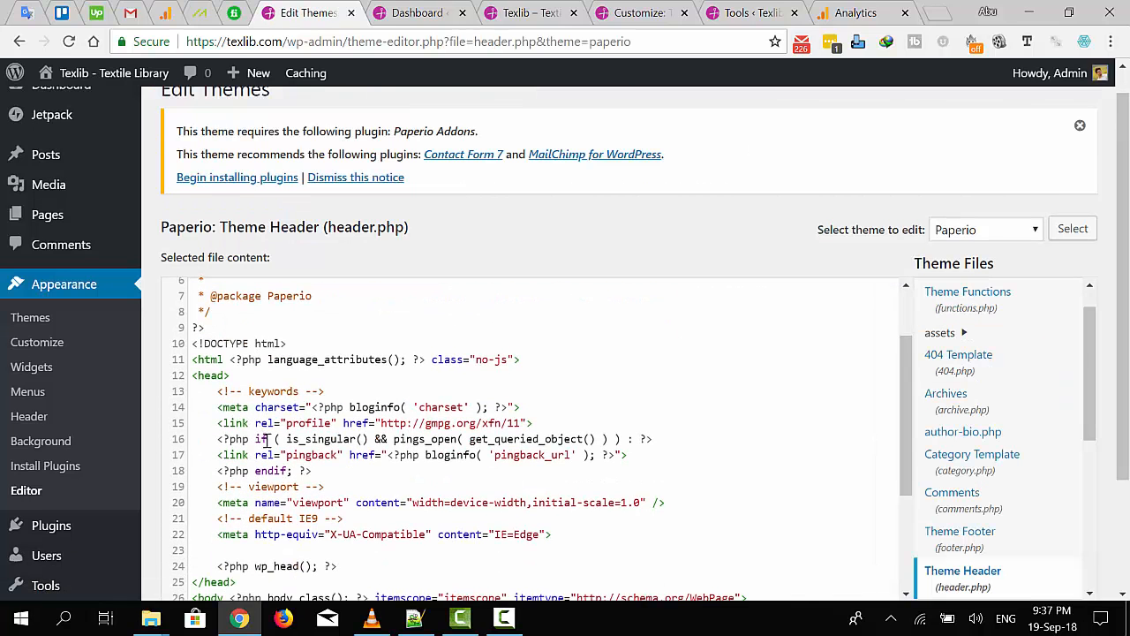
pyautogui.click(198, 375)
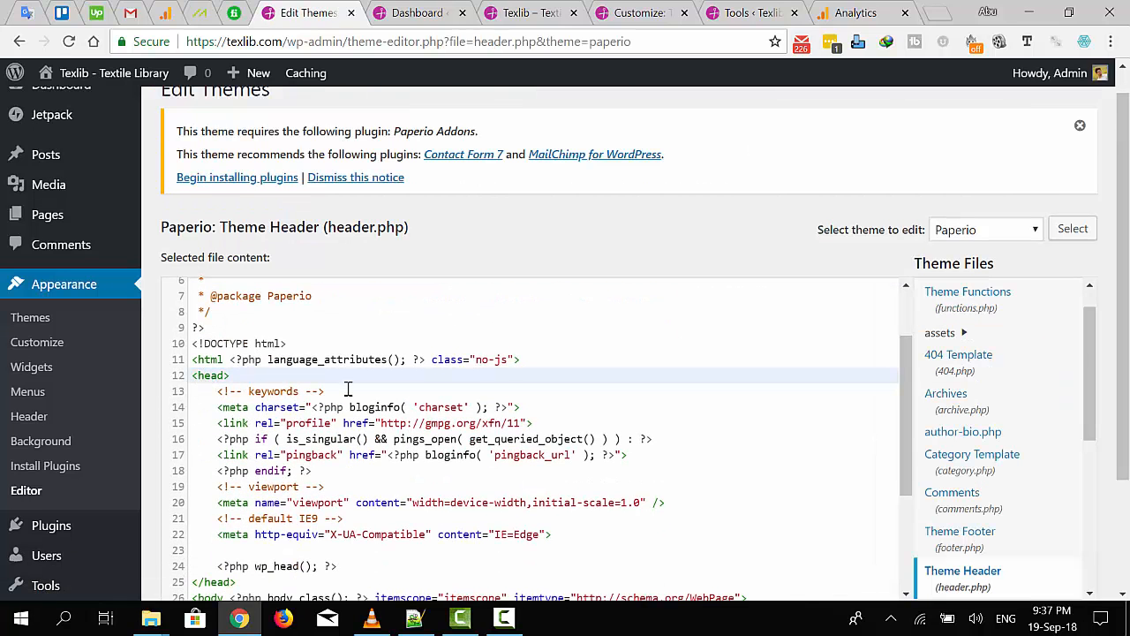
pyautogui.press('Return')
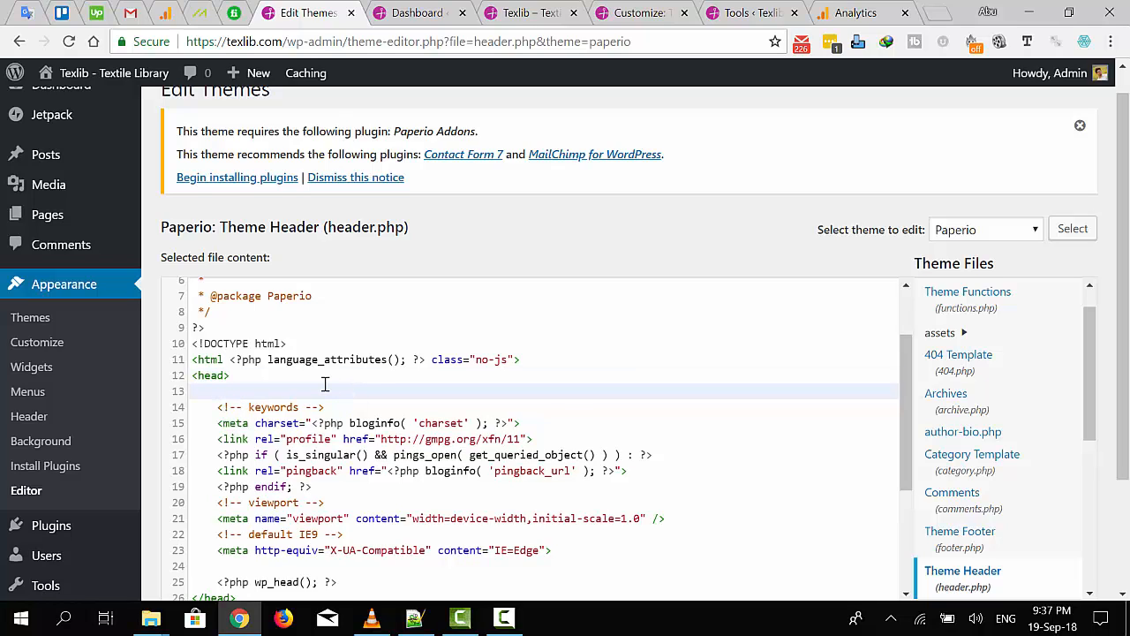
pyautogui.write('<!-- Global site tag (gtag.js) - Google Analytics --> <script async src="https://www.googletagmanager.com/gtag/js?id=UA-80047606-6"></script> <script>   window.dataLayer = window.dataLayer || [];   function gtag(){dataLayer.push(arguments);}   gtag(\'js\', new Date());    gtag(\'config\', \'UA-80047606-6\'); </script>')
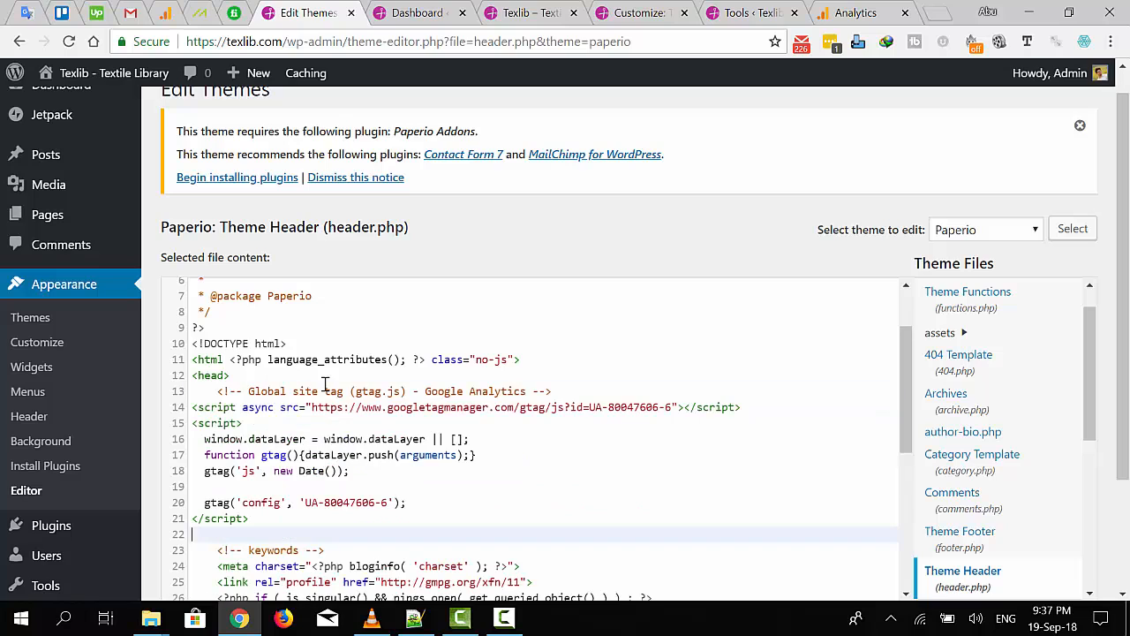
# Set off the pasted tracking code with two blank lines after <head> and an extra line after its closing </script>.
pyautogui.click(239, 380)
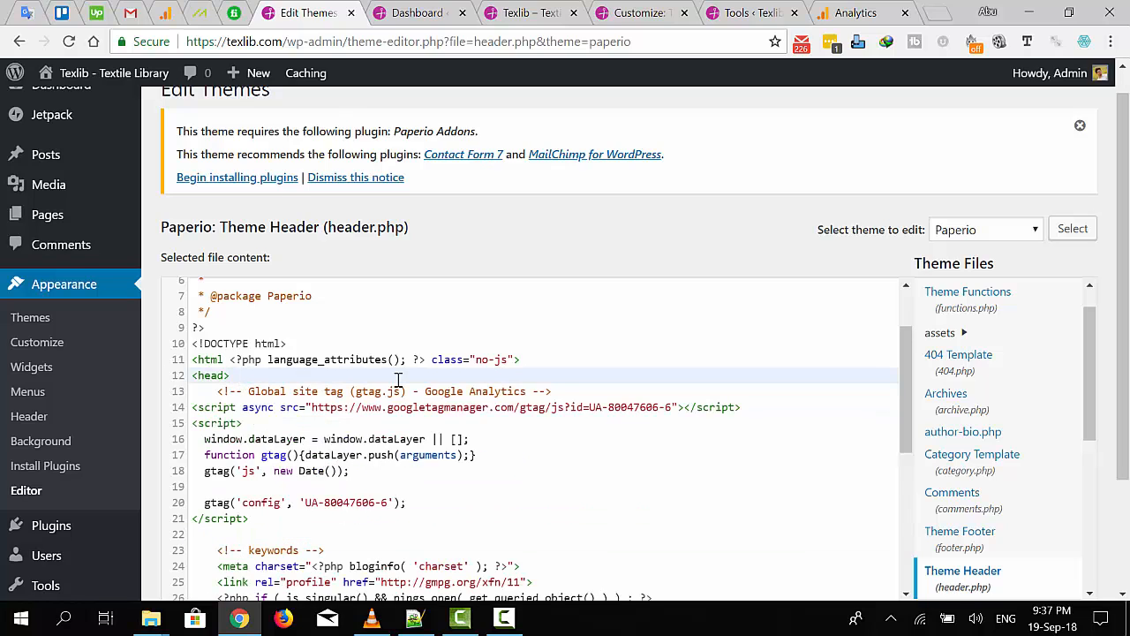
pyautogui.press('Return')
pyautogui.press('Return')
pyautogui.press('Up')
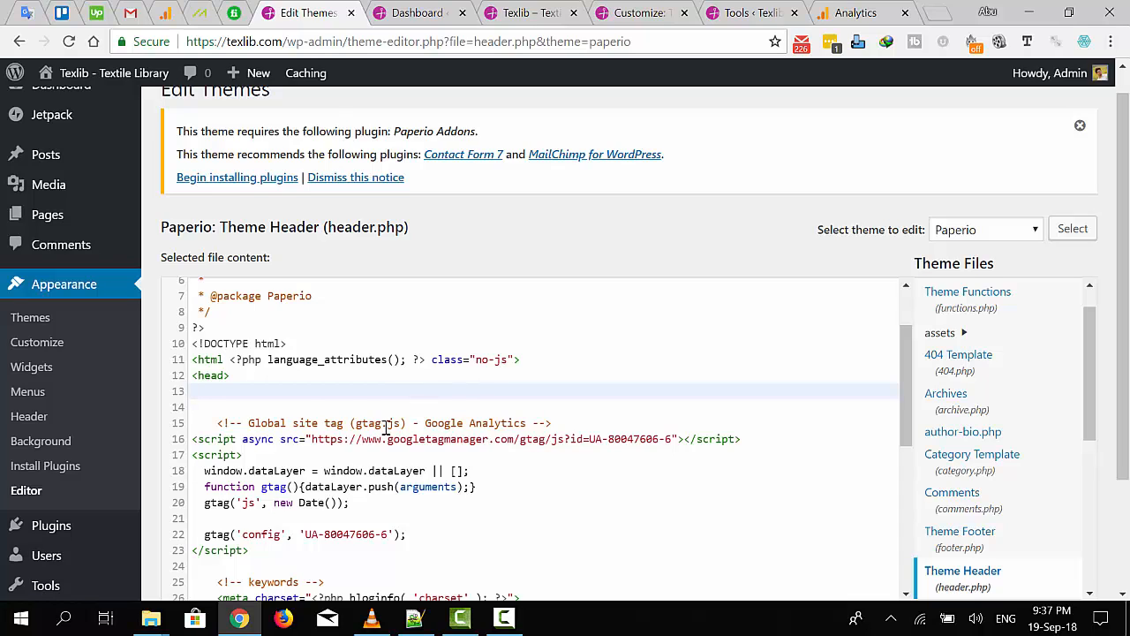
pyautogui.click(211, 407)
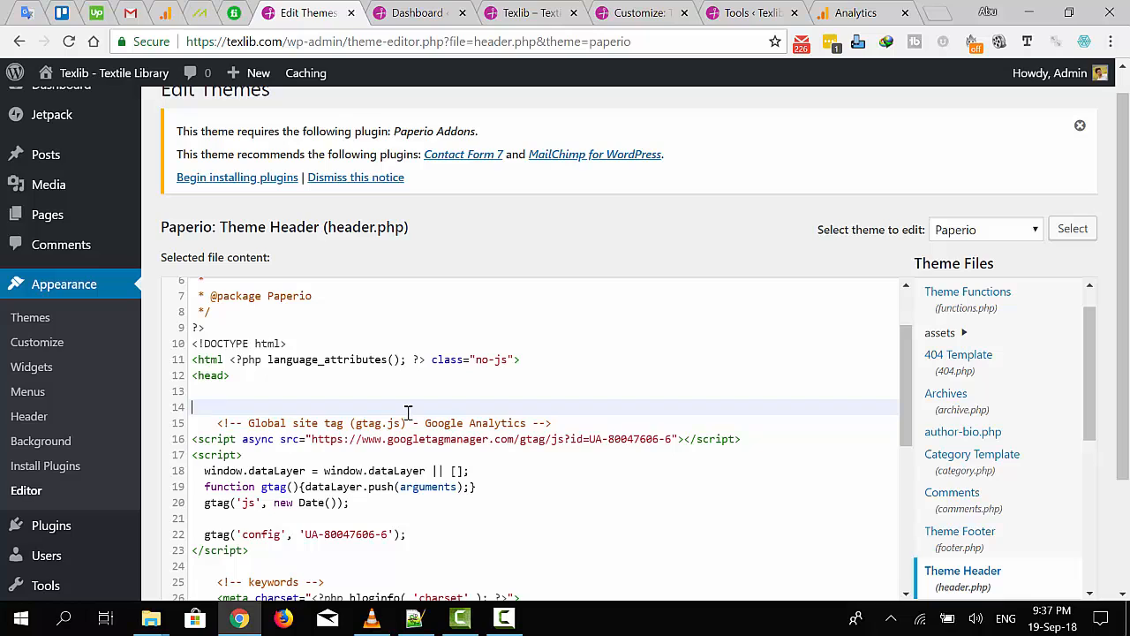
pyautogui.press('Up')
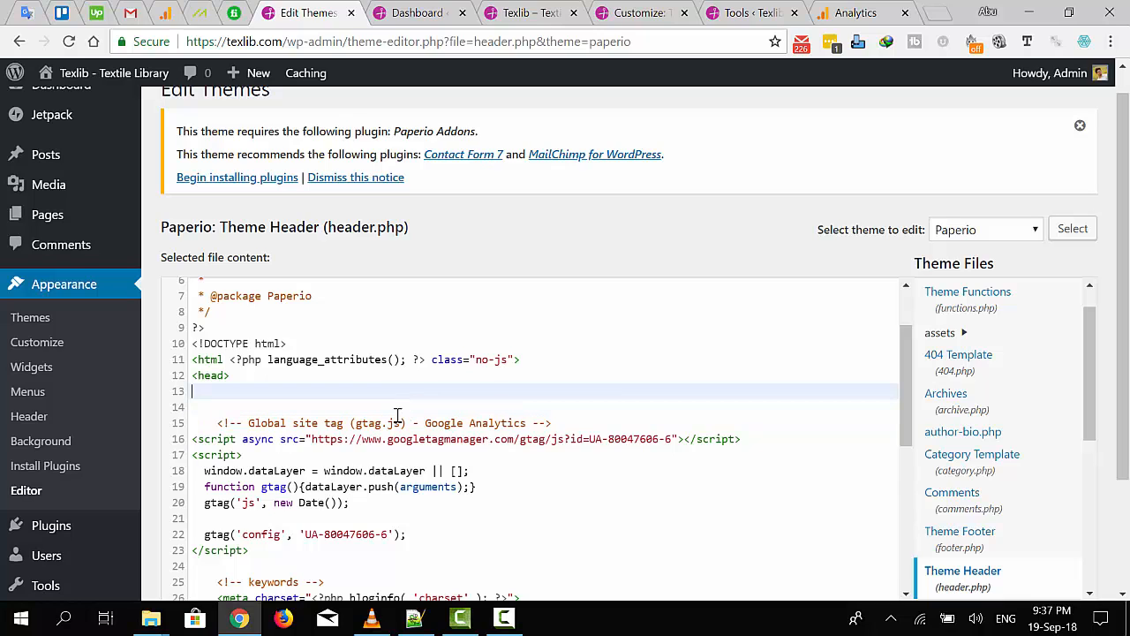
pyautogui.scroll(-2, 397, 419)
pyautogui.click(256, 464)
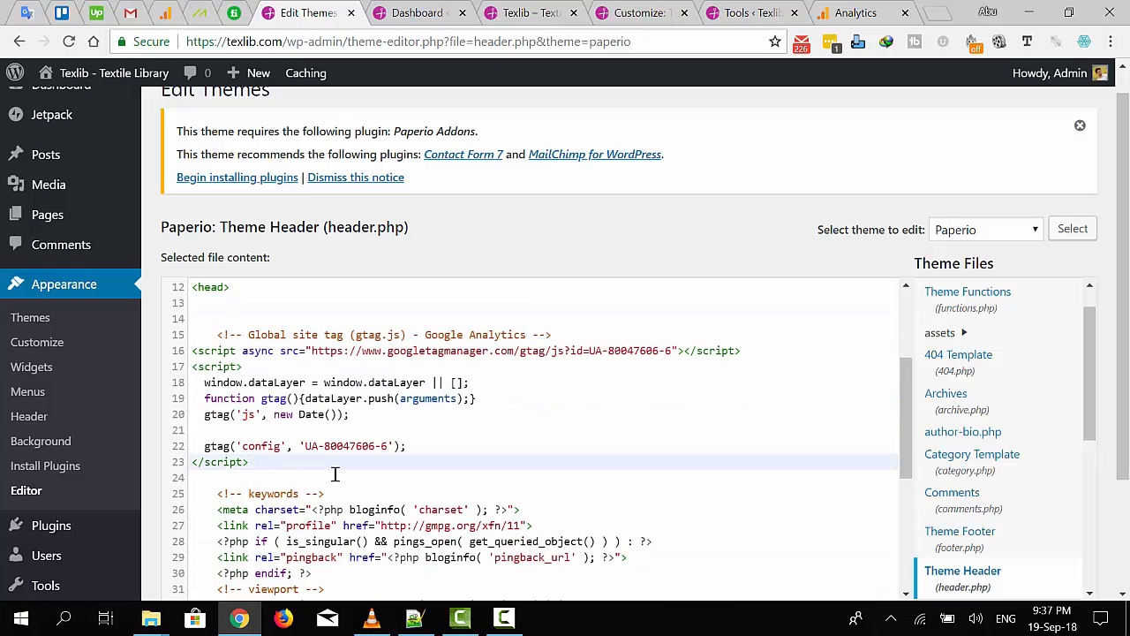
pyautogui.press('Return')
# Save the edited header.php file and dismiss the notice.
pyautogui.scroll(-5, 893, 371)
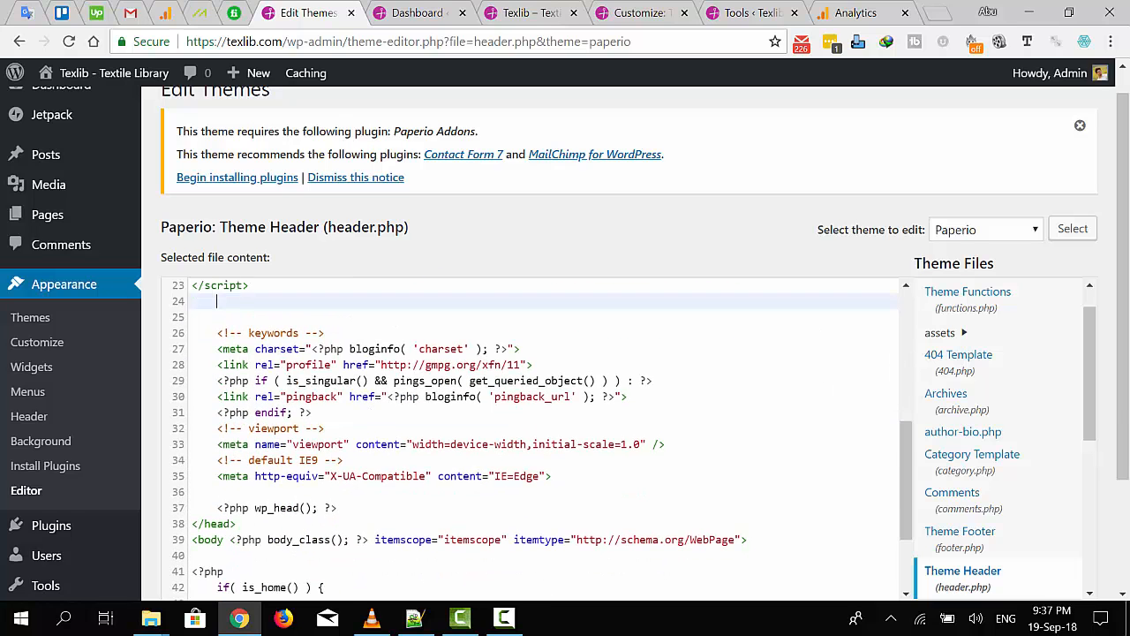
pyautogui.scroll(-3, 997, 441)
pyautogui.scroll(-2, 590, 584)
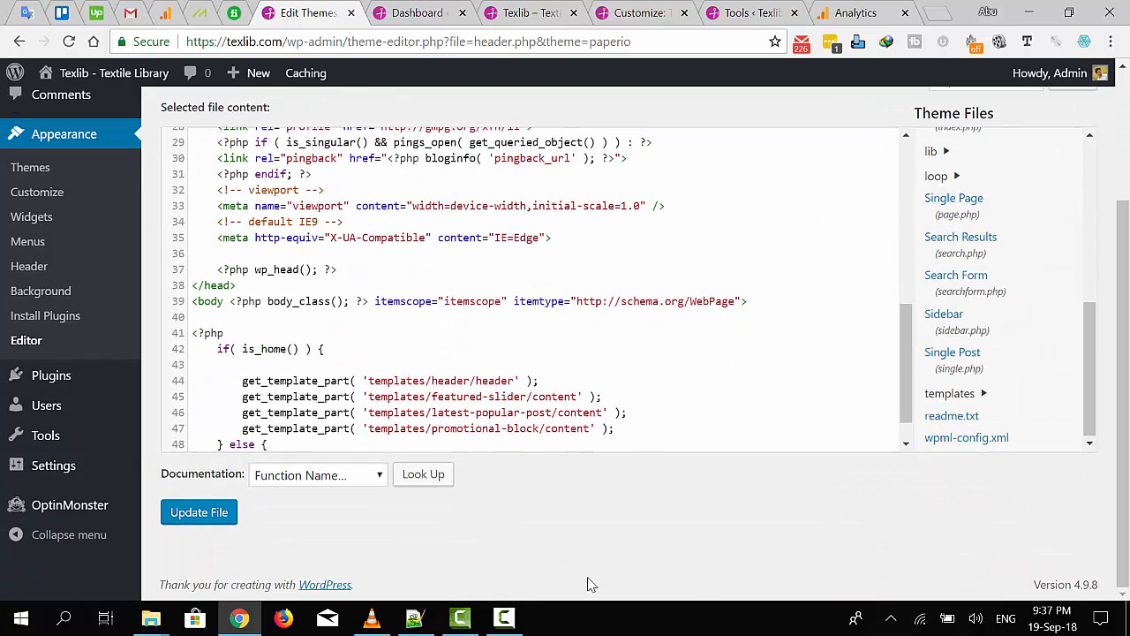
pyautogui.click(198, 516)
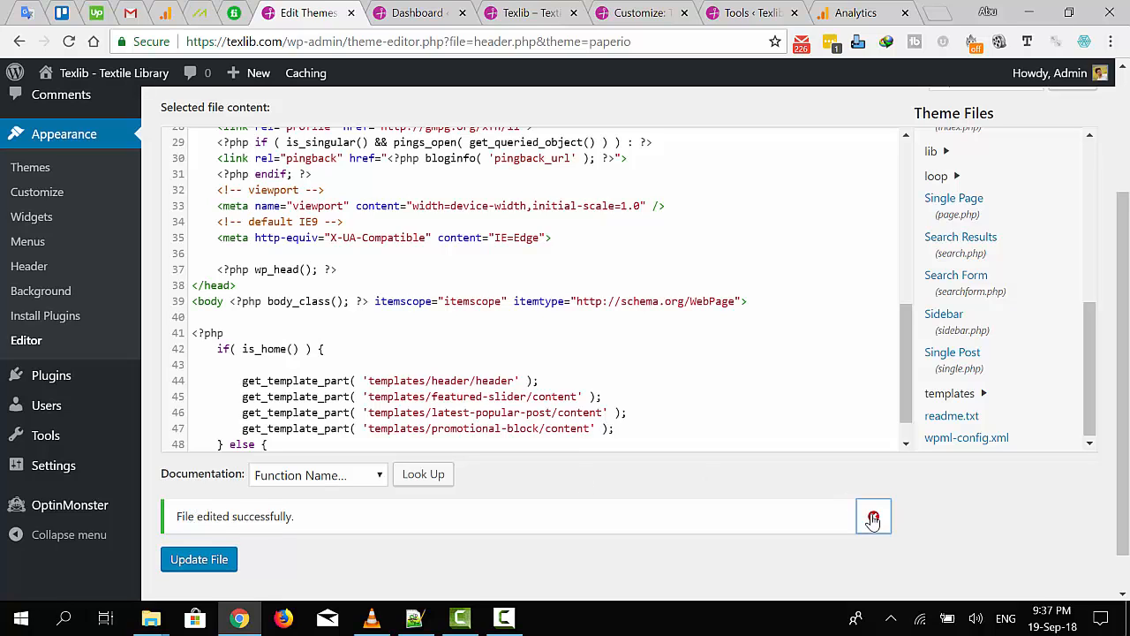
pyautogui.click(873, 519)
pyautogui.scroll(6, 425, 433)
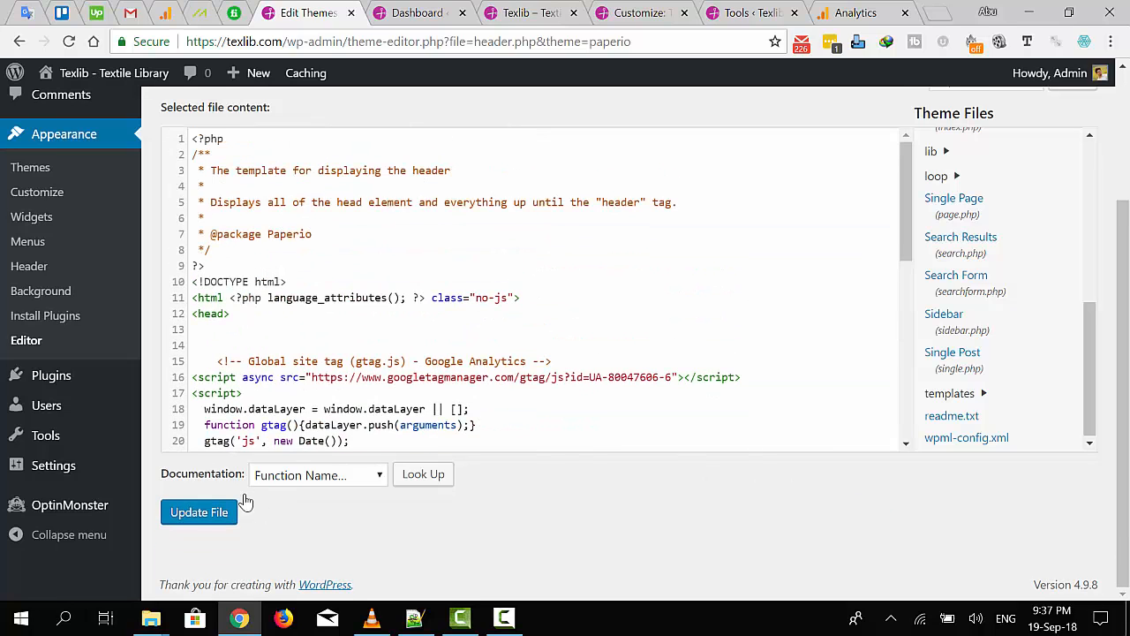
pyautogui.scroll(3, 462, 346)
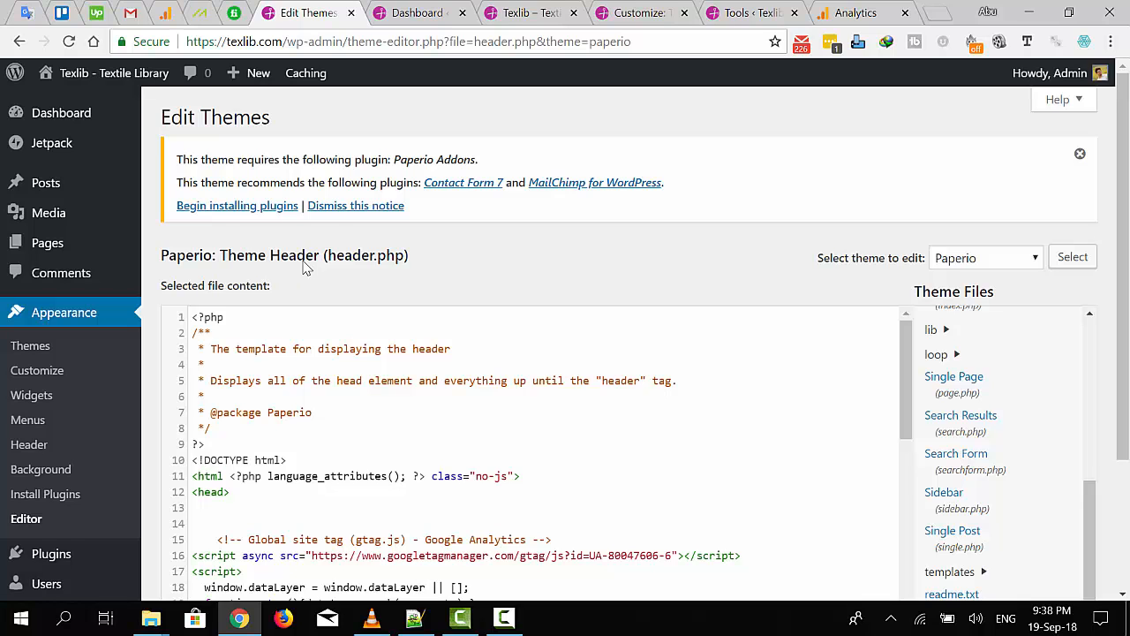
# Return to Google Analytics and reload the texLib property's Tracking Code page to check its tracking status.
pyautogui.click(852, 12)
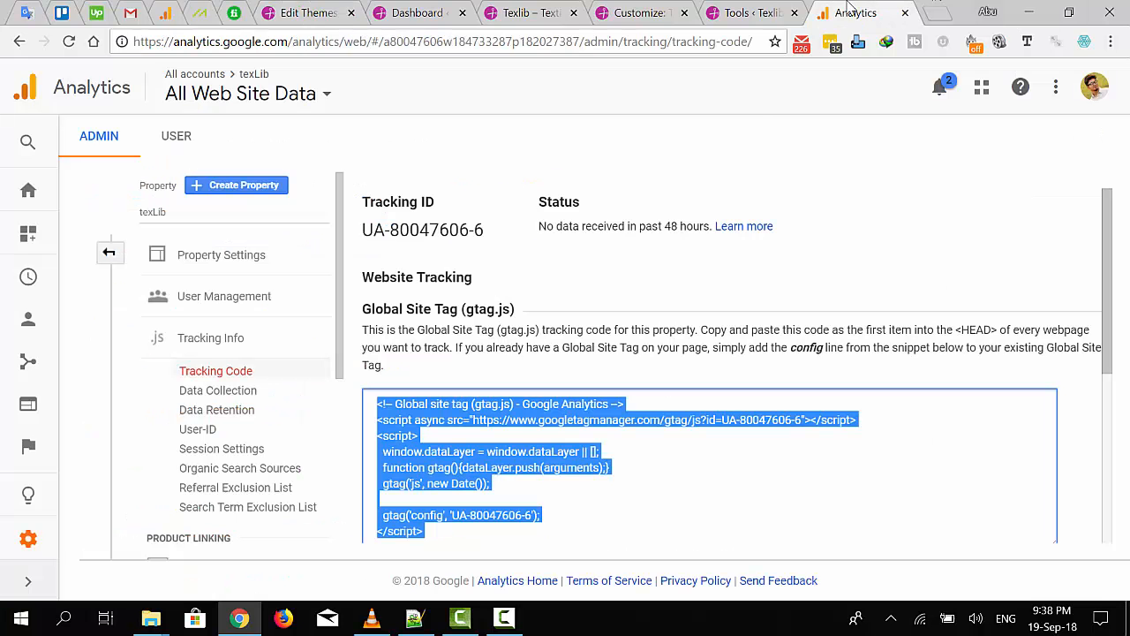
pyautogui.click(636, 275)
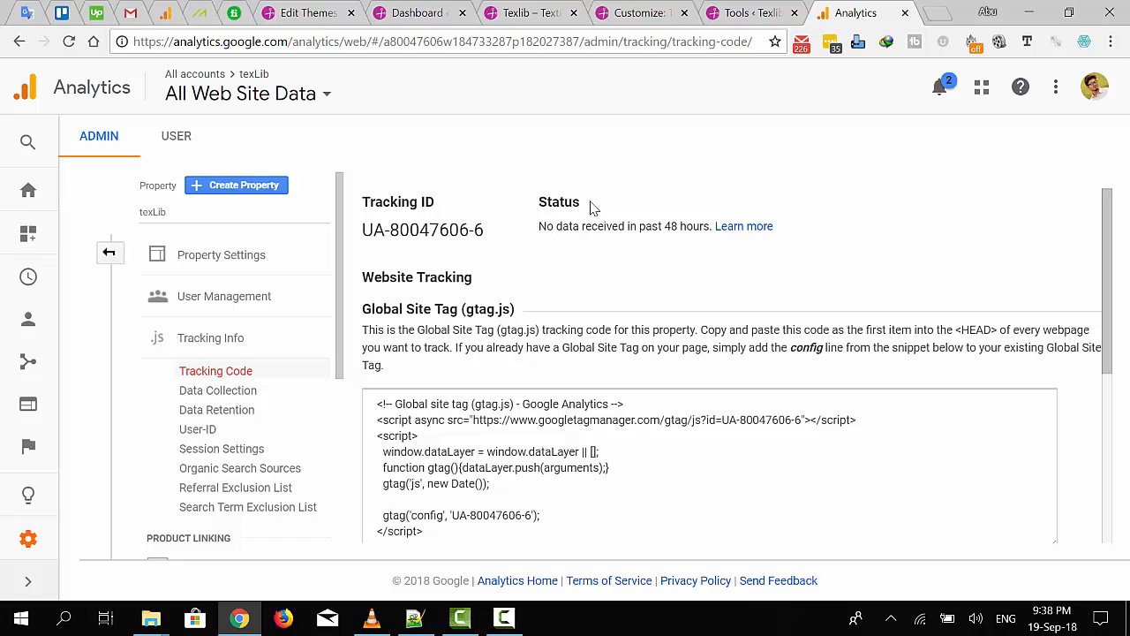
pyautogui.scroll(-2, 657, 303)
pyautogui.scroll(2, 647, 323)
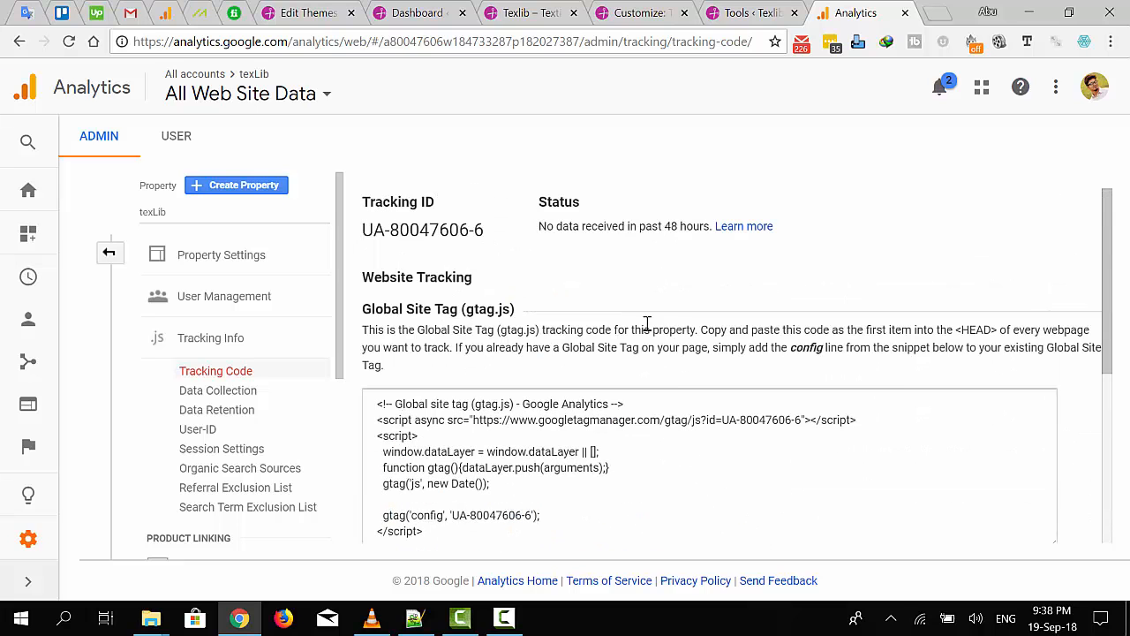
pyautogui.rightClick(642, 265)
pyautogui.click(708, 321)
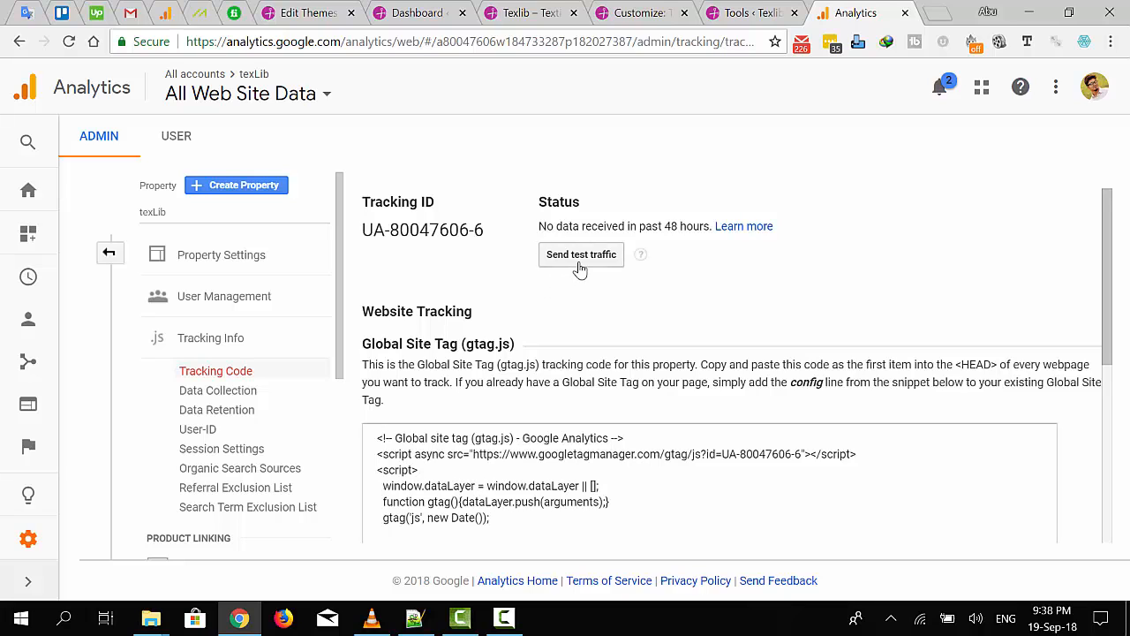
# Send test traffic to the texLib website from its tracking status section and minimize the test page window.
pyautogui.click(581, 256)
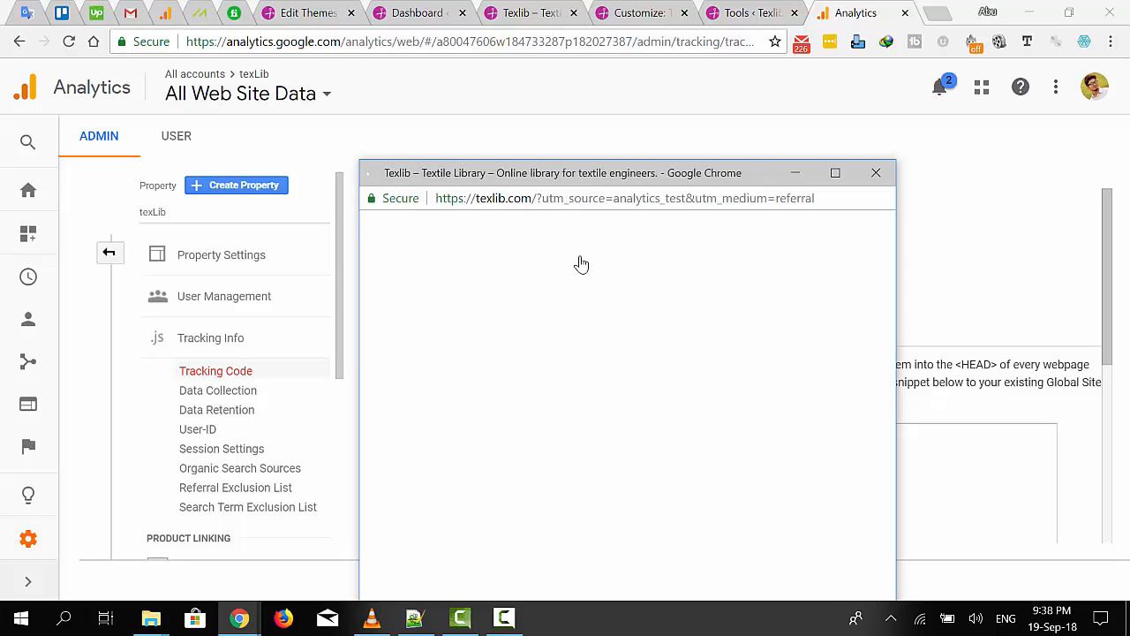
pyautogui.click(795, 172)
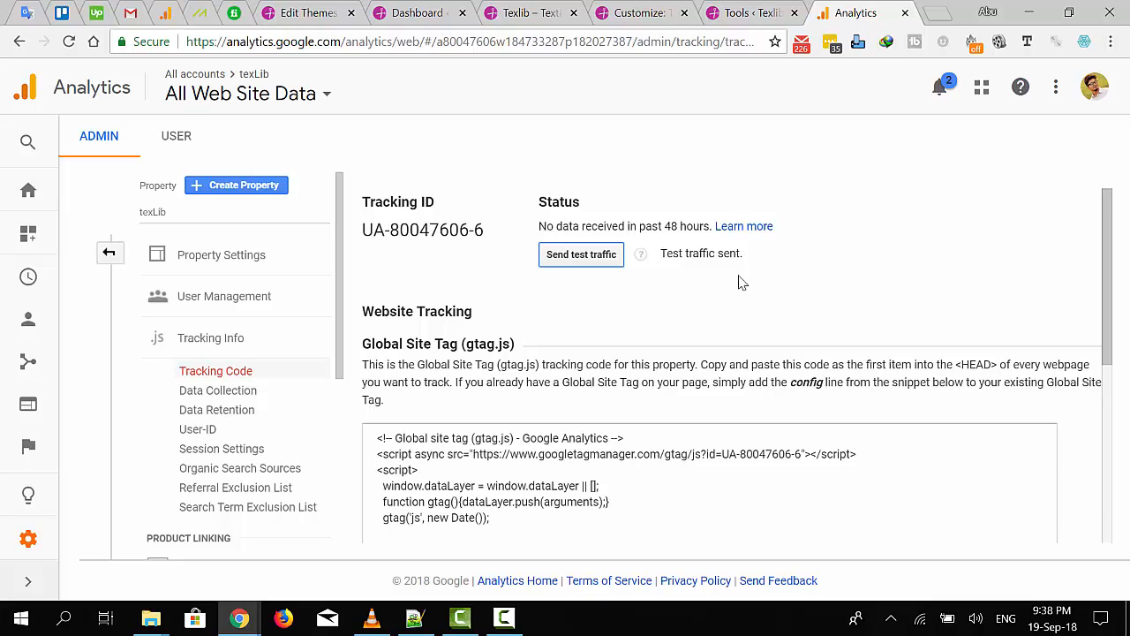
pyautogui.rightClick(848, 246)
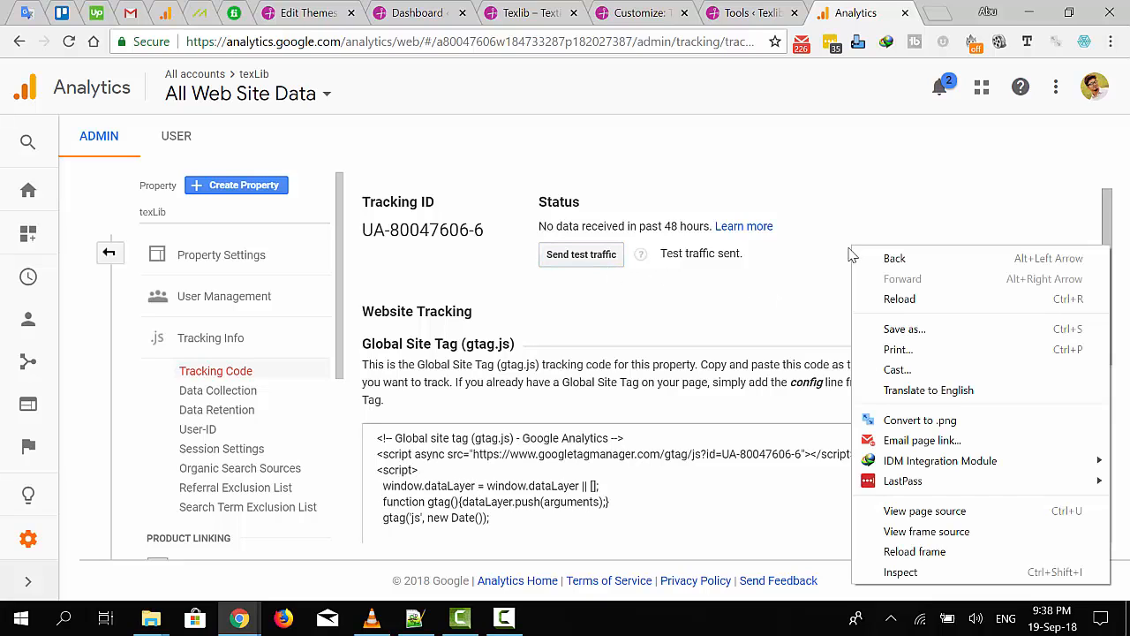
pyautogui.click(777, 291)
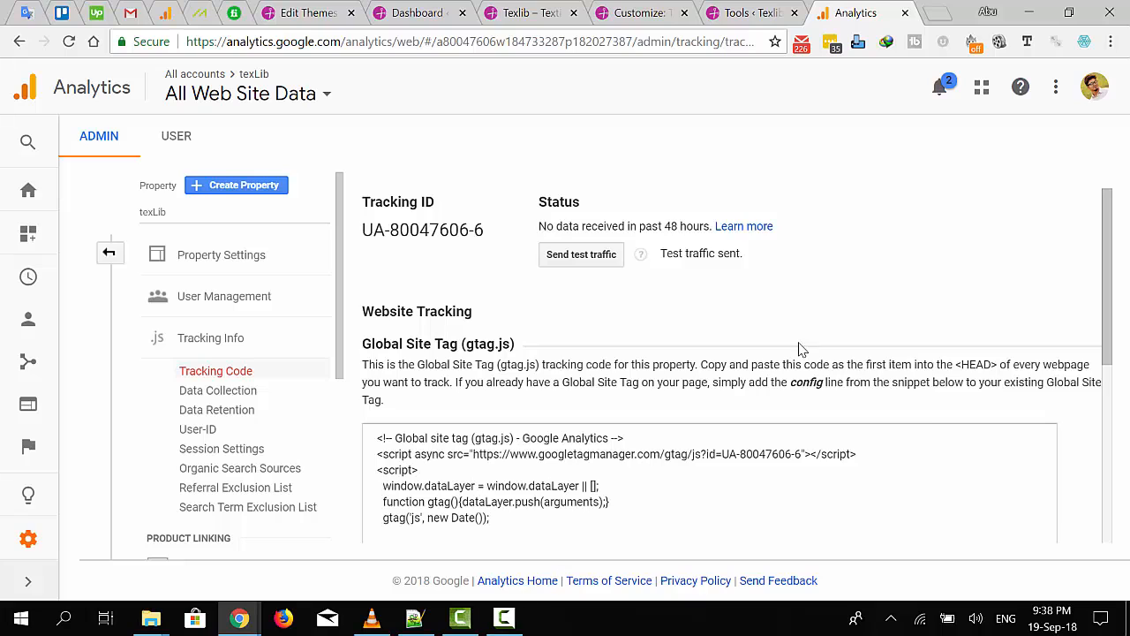
pyautogui.rightClick(816, 296)
pyautogui.click(873, 325)
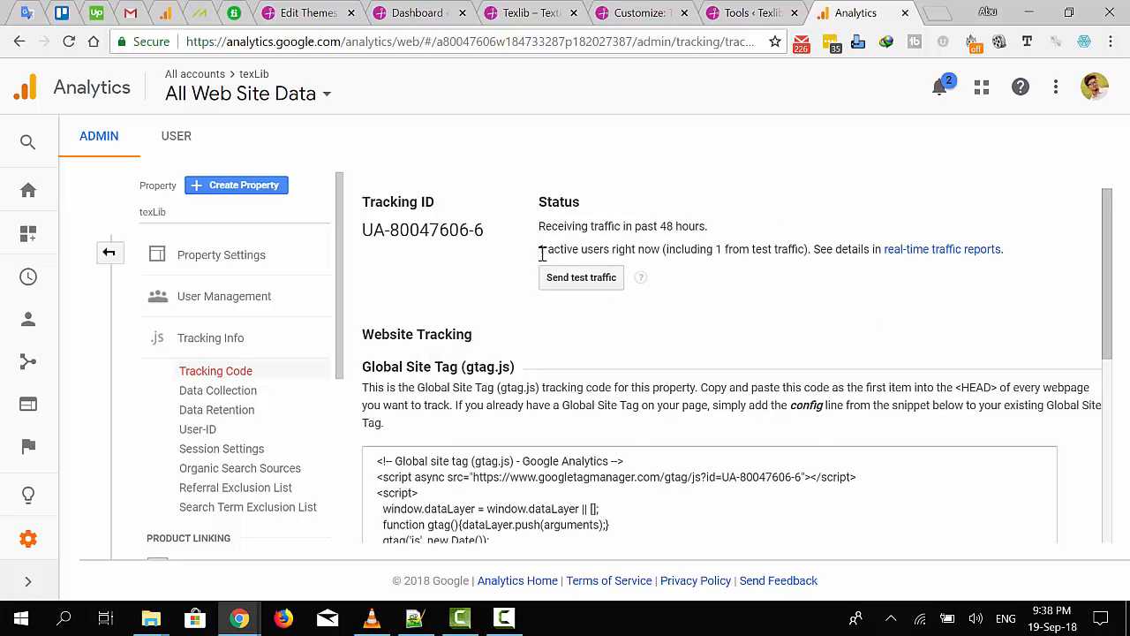
# Examine the tracking Status section, checking the line about current active users and test traffic.
pyautogui.moveTo(660, 250); pyautogui.dragTo(541, 250)
pyautogui.click(589, 251)
pyautogui.moveTo(660, 250); pyautogui.dragTo(541, 251)
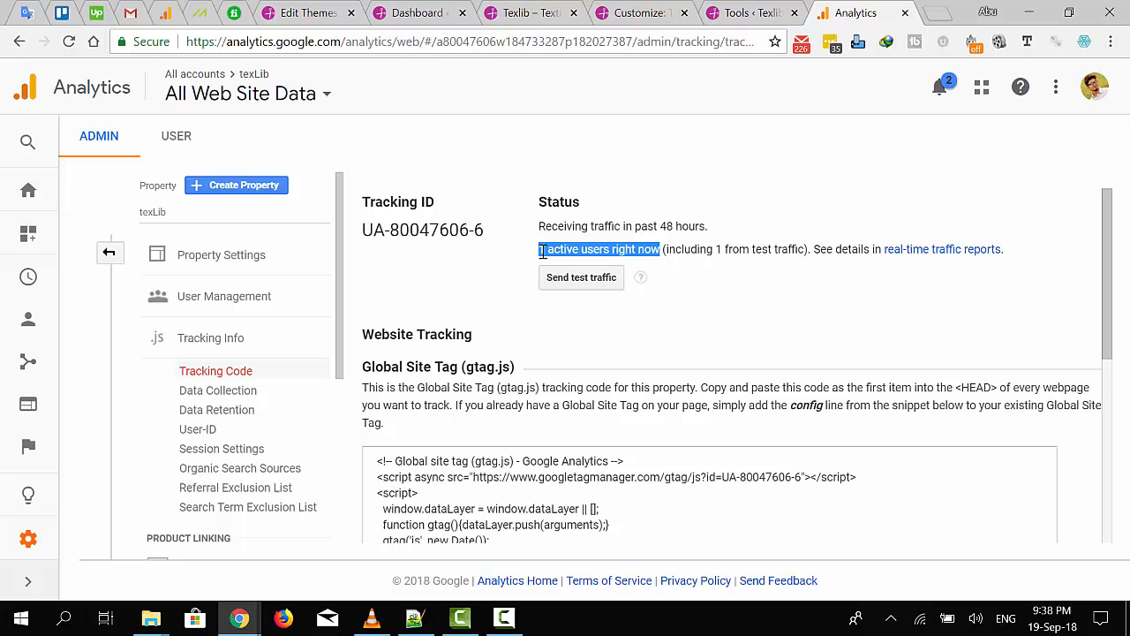
pyautogui.click(699, 269)
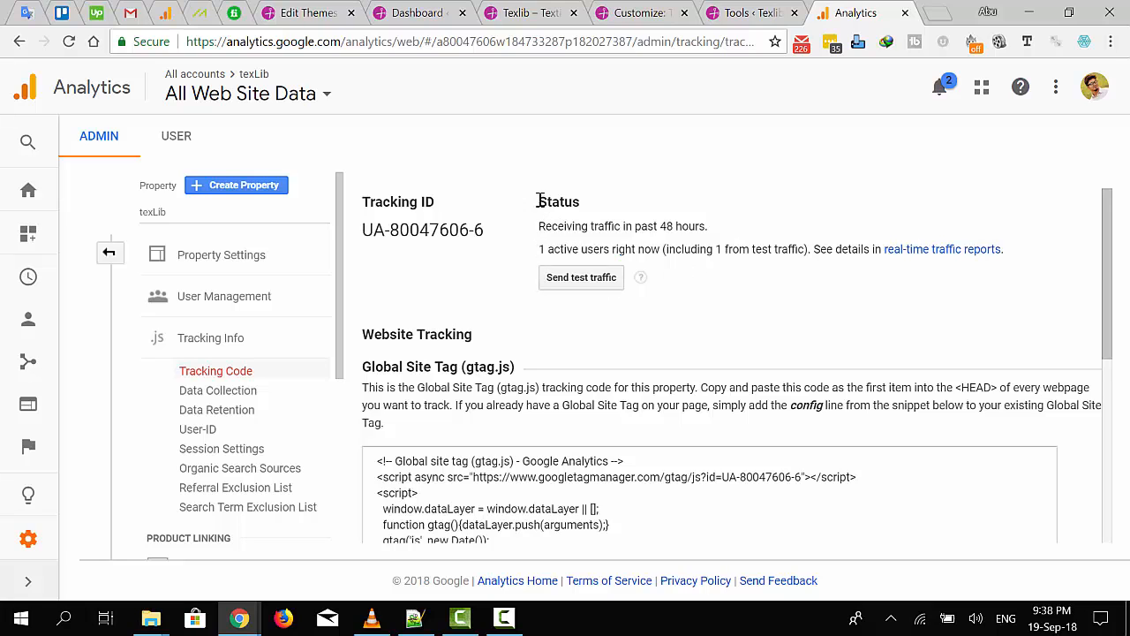
pyautogui.moveTo(538, 202); pyautogui.dragTo(585, 209)
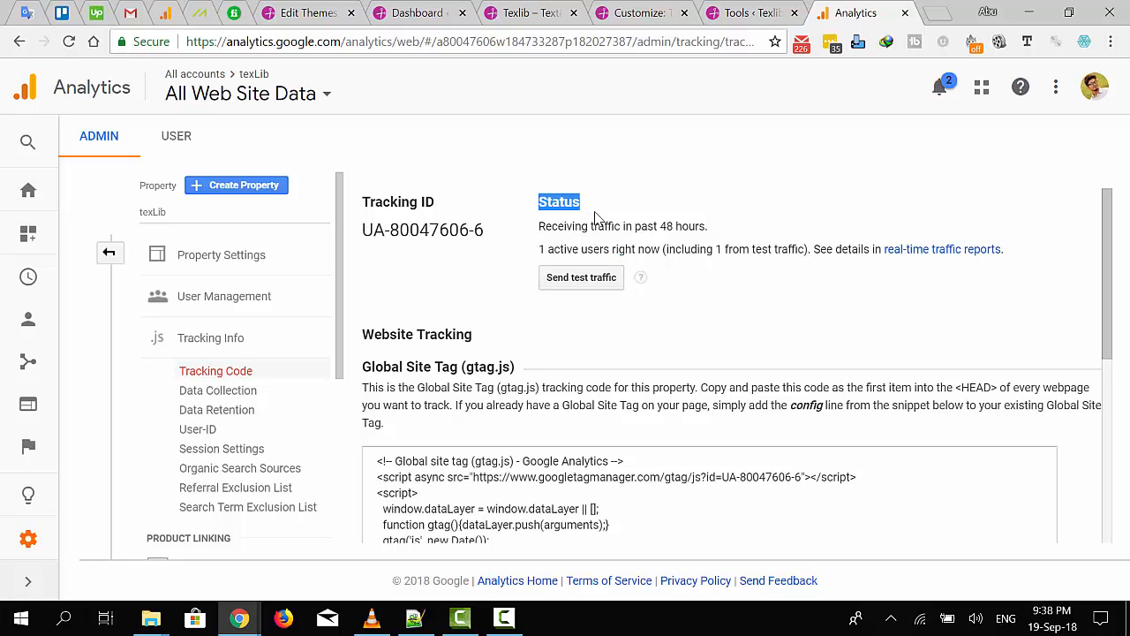
pyautogui.click(664, 254)
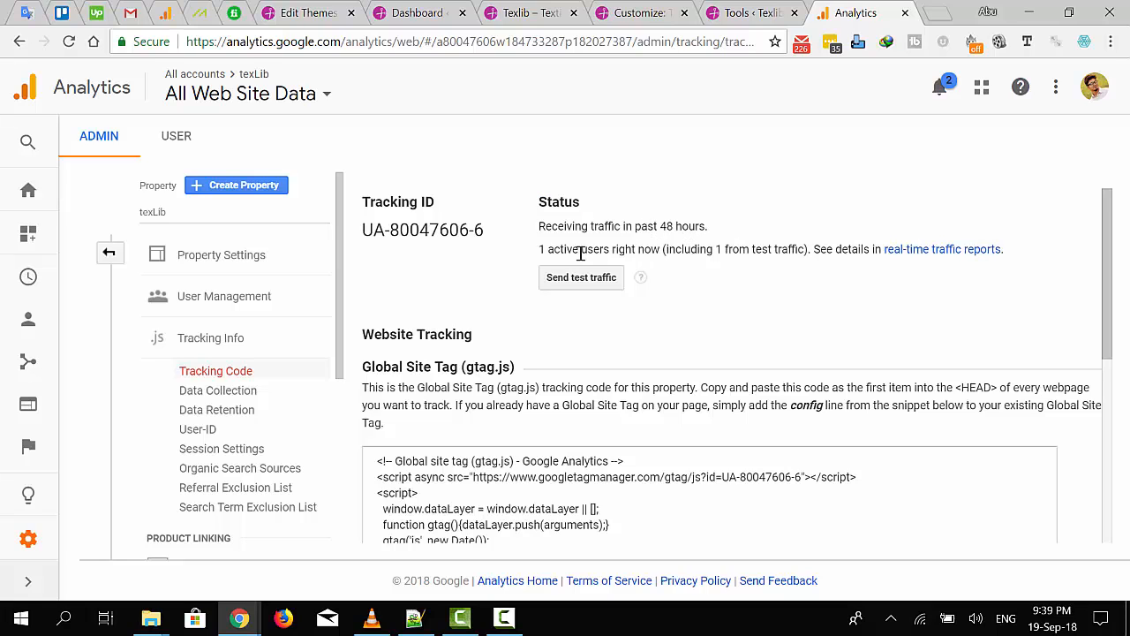